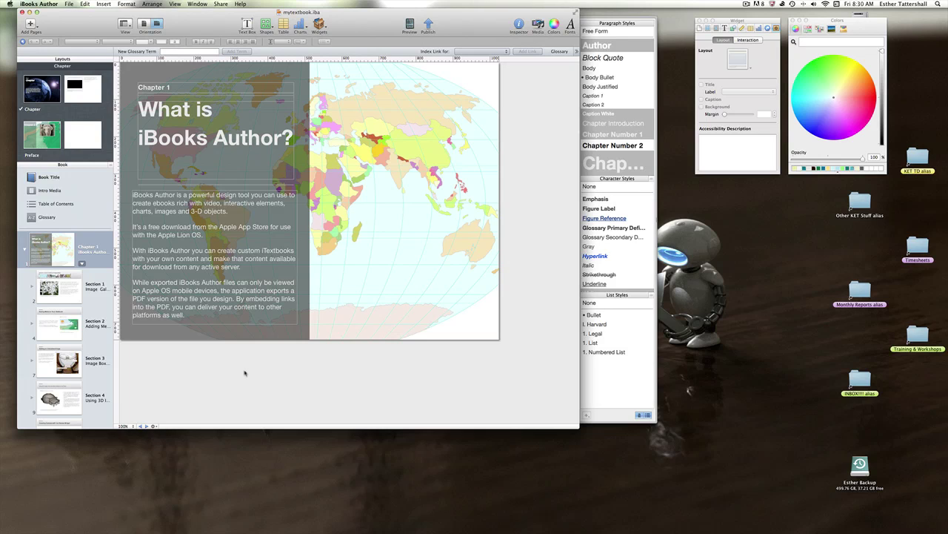
# - Switch to the App Store and look up the iBooks Author product page, quitting the store when done
pyautogui.moveTo(400, 529)
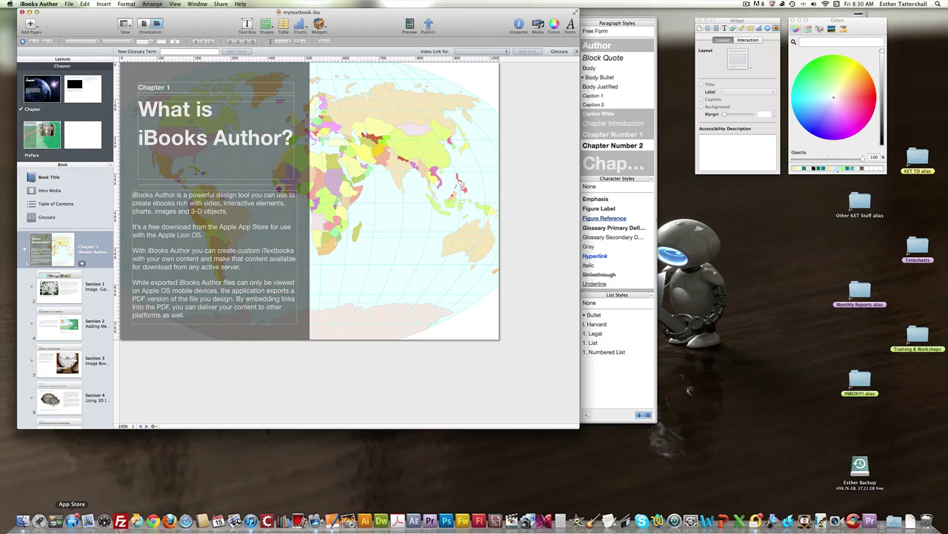
pyautogui.click(72, 521)
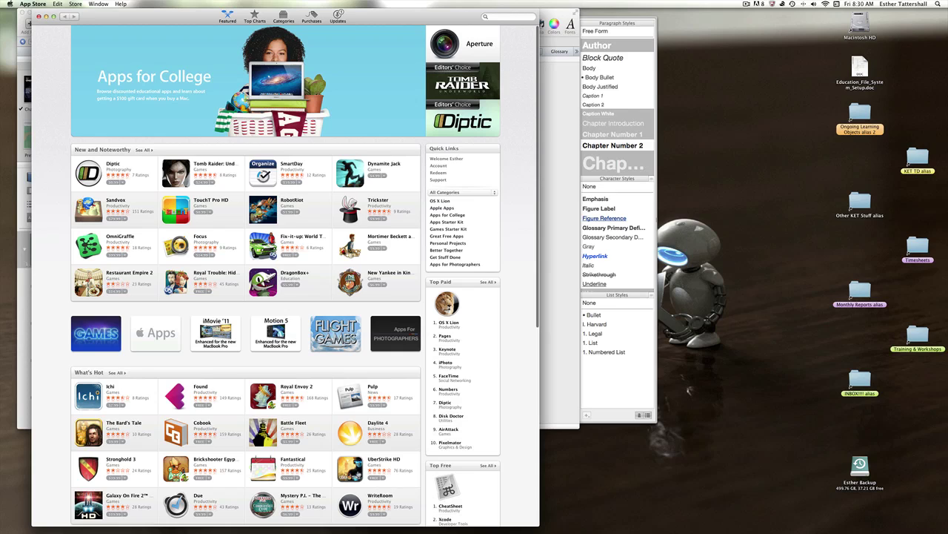
pyautogui.click(502, 16)
pyautogui.write('iBooks')
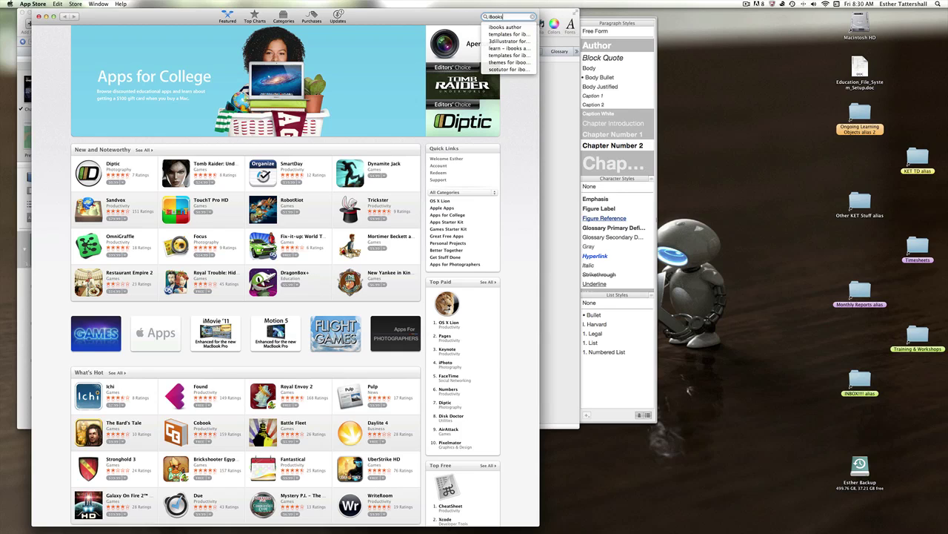
pyautogui.write(' Author')
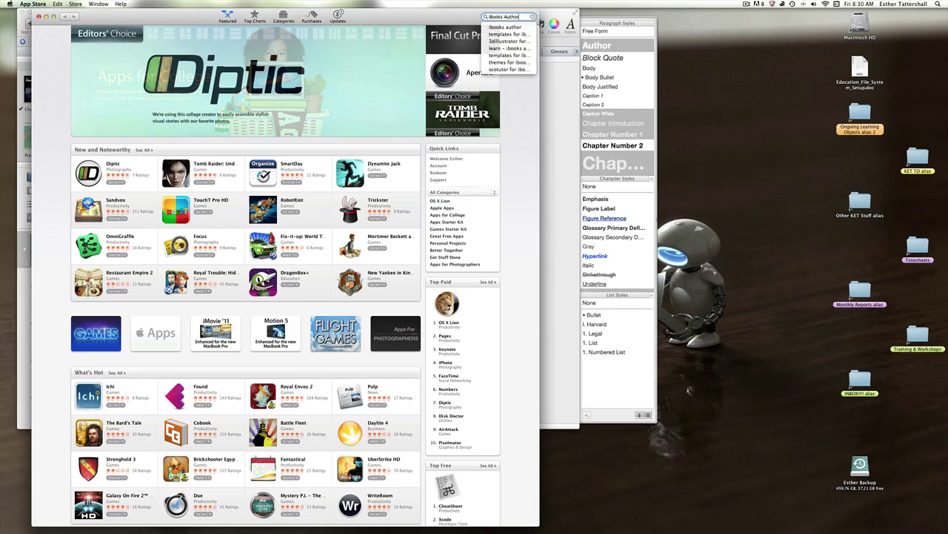
pyautogui.press('Return')
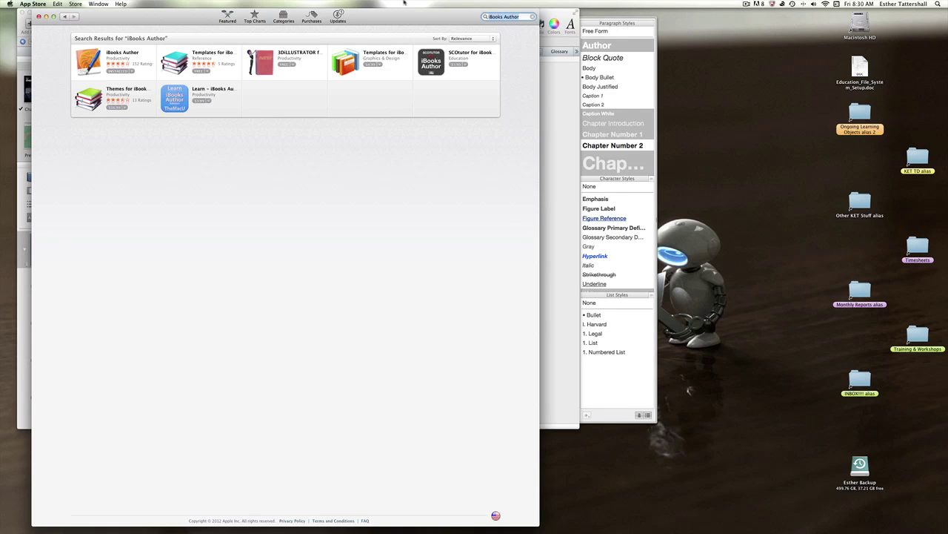
pyautogui.click(94, 70)
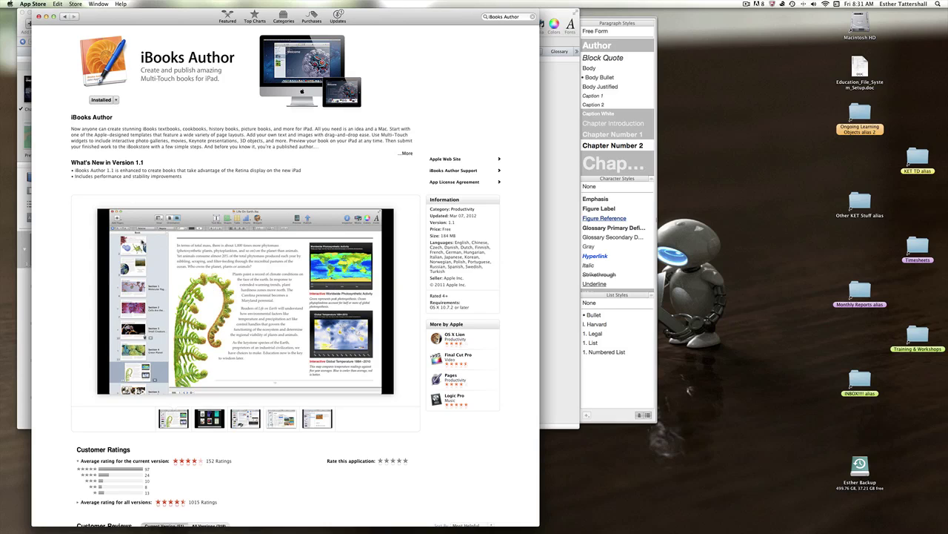
pyautogui.moveTo(208, 527)
pyautogui.press('super+q')
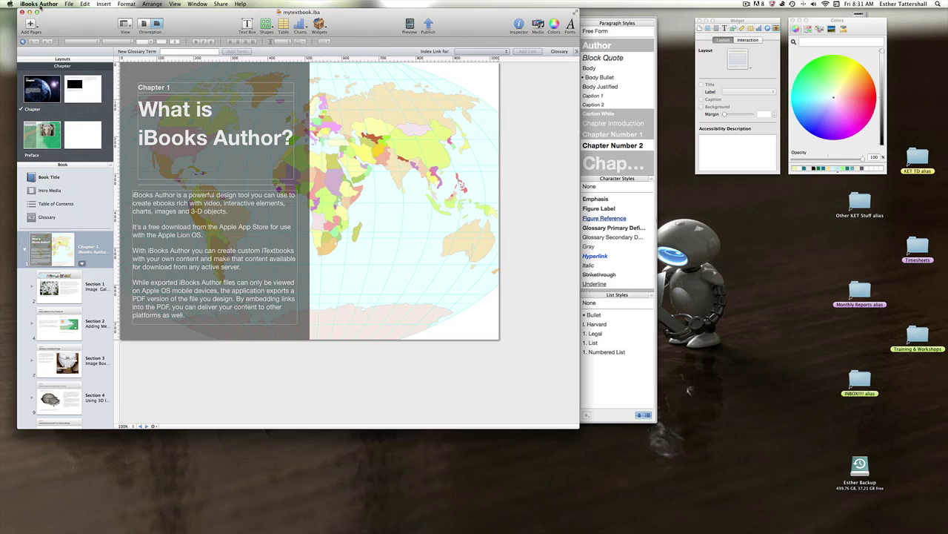
# - Examine the editing and formatting commands and the chapter, section and page layouts available for insertion
pyautogui.click(40, 4)
pyautogui.moveTo(70, 4)
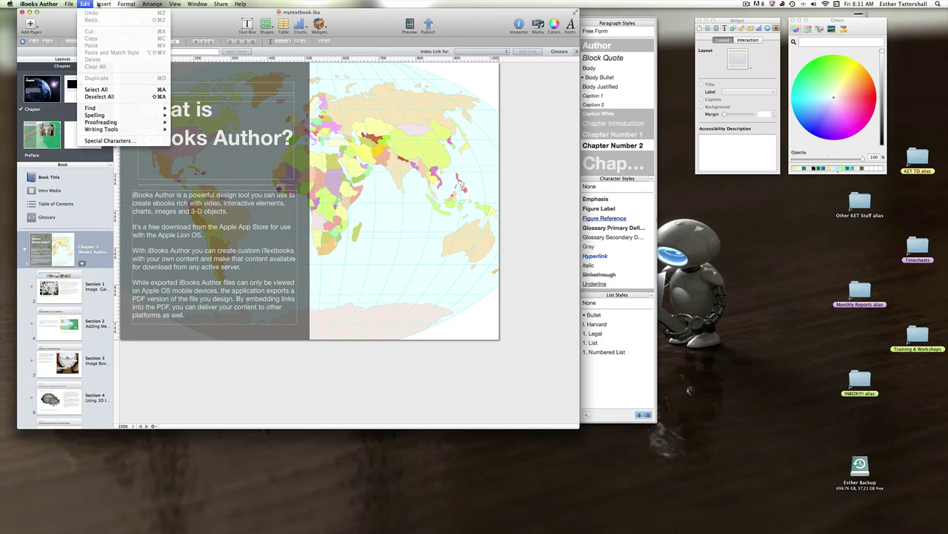
pyautogui.moveTo(198, 3)
pyautogui.click(220, 64)
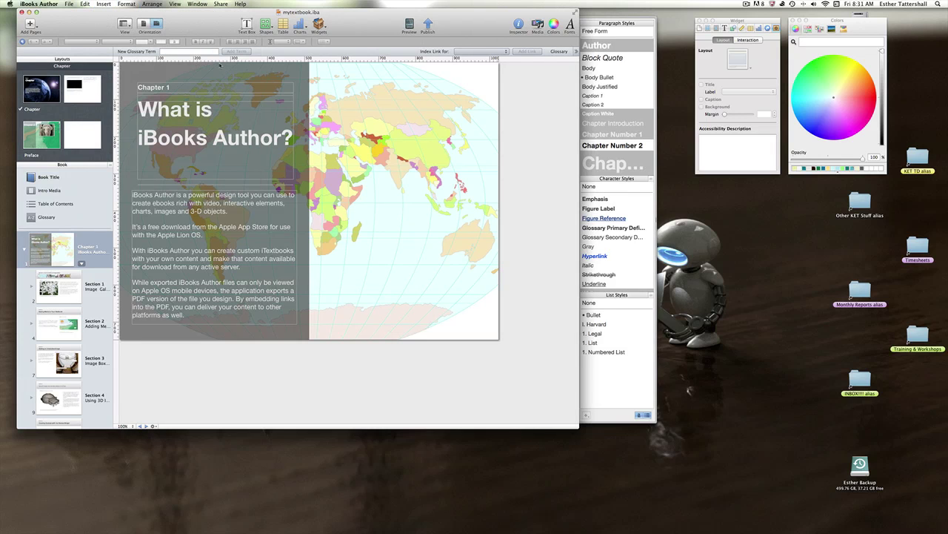
pyautogui.click(102, 4)
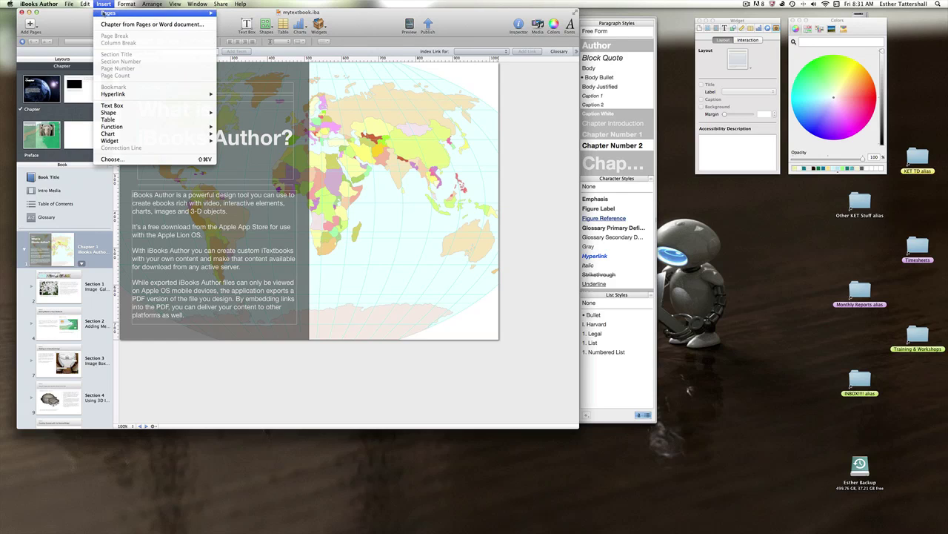
pyautogui.moveTo(108, 13)
pyautogui.moveTo(258, 20)
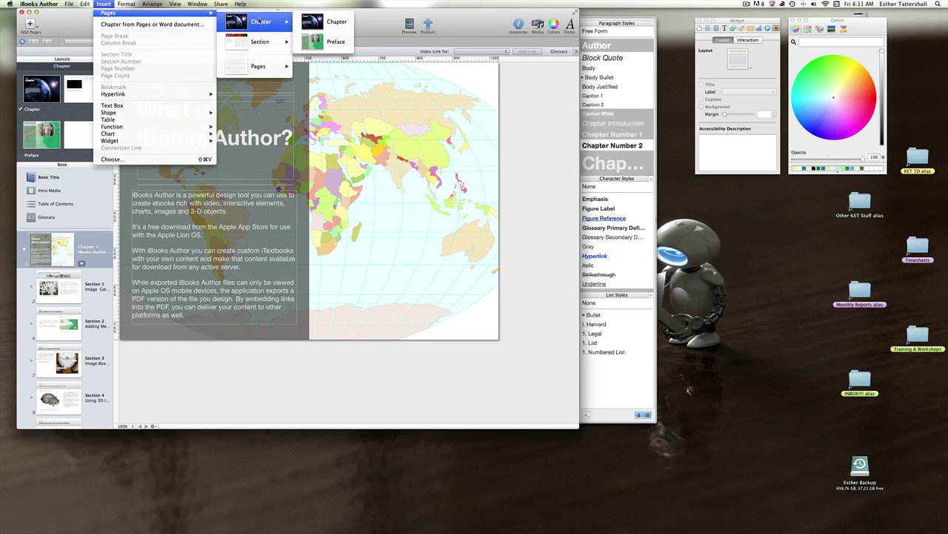
pyautogui.moveTo(257, 42)
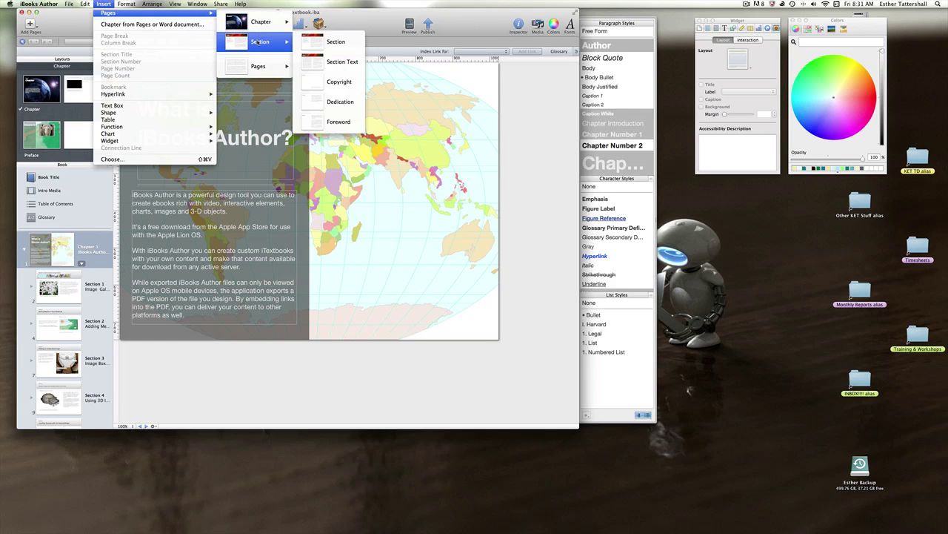
pyautogui.moveTo(256, 70)
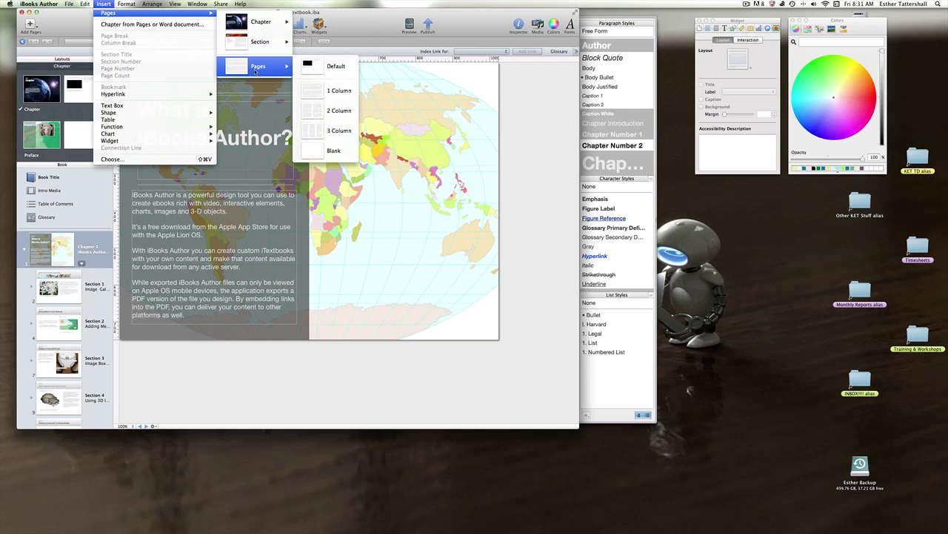
pyautogui.click(104, 4)
pyautogui.click(126, 3)
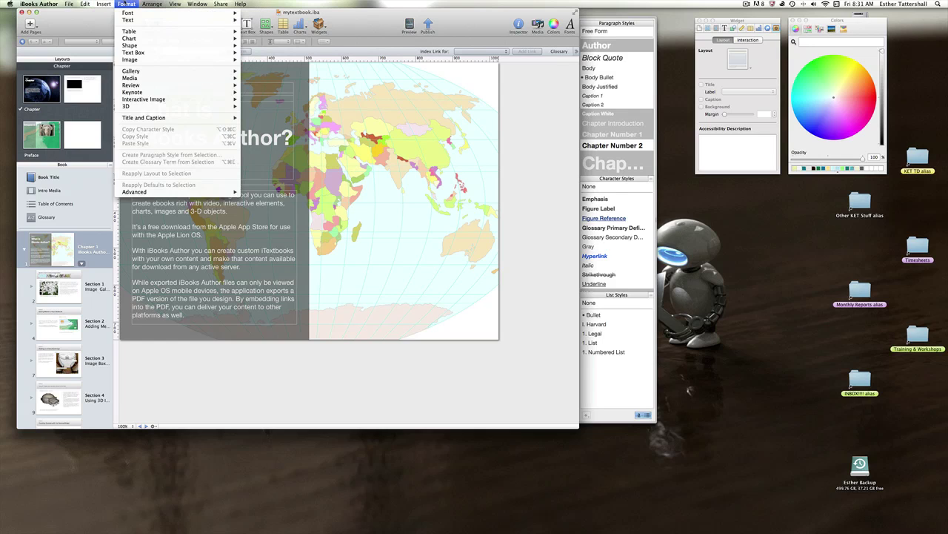
pyautogui.moveTo(104, 4)
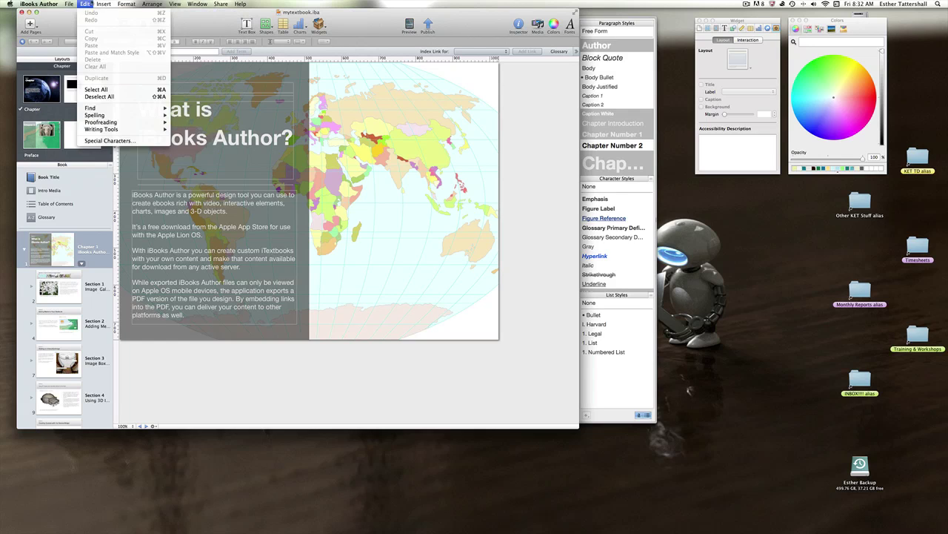
pyautogui.click(99, 4)
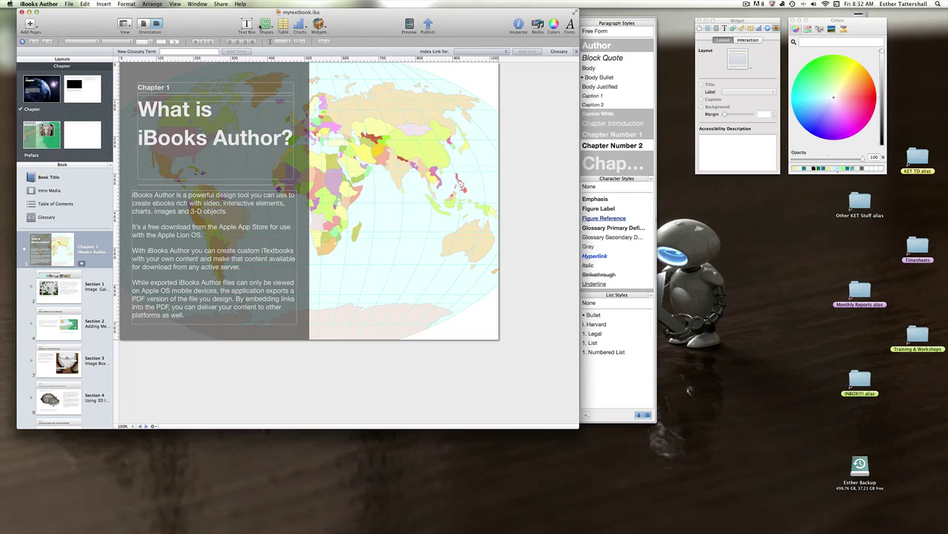
# - Try inserting a default table on the Chapter 1 page and delete it again
pyautogui.click(265, 25)
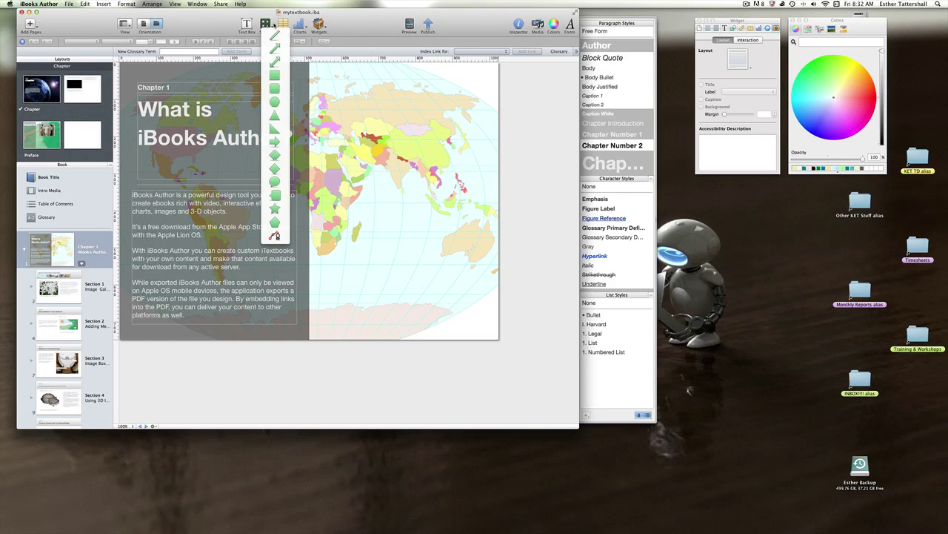
pyautogui.click(283, 23)
pyautogui.click(283, 23)
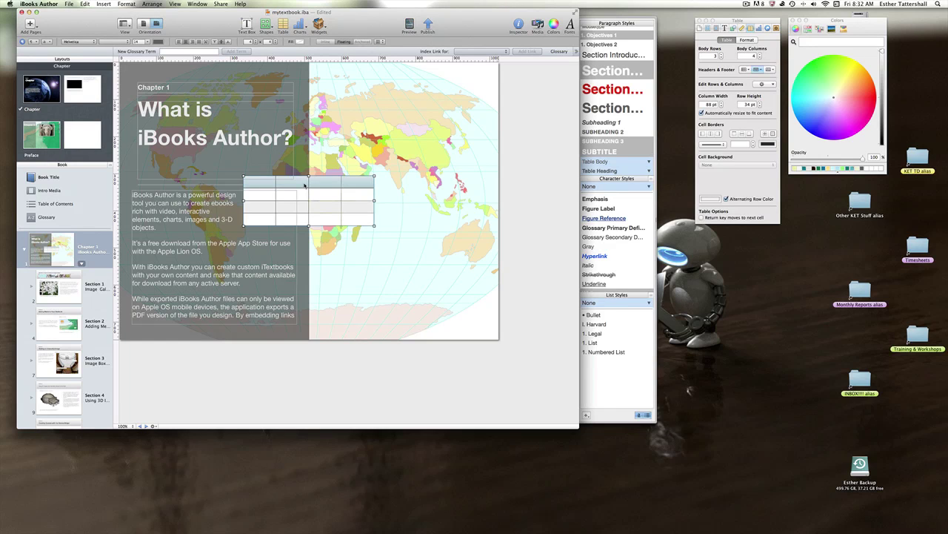
pyautogui.press('Delete')
# - Examine the chart types, widget types and page options available for adding content to the book
pyautogui.click(299, 25)
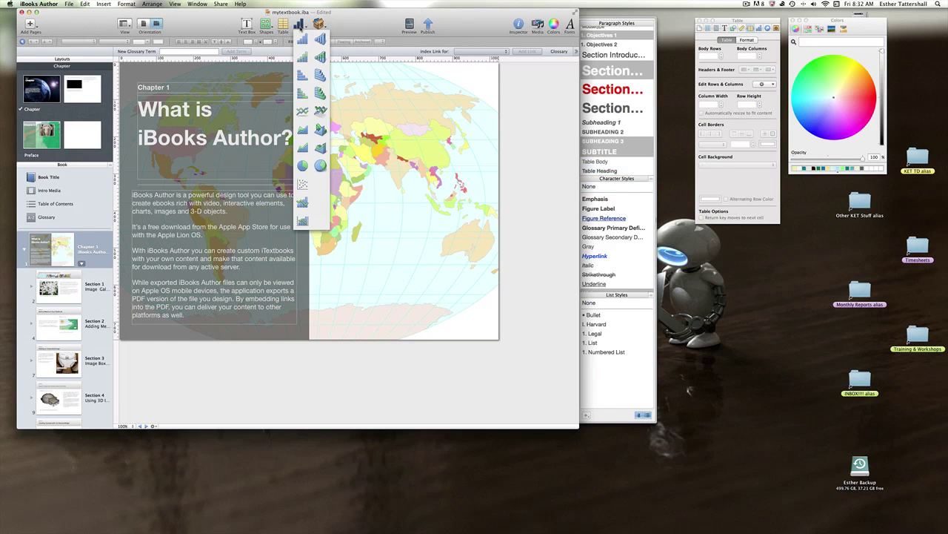
pyautogui.click(343, 27)
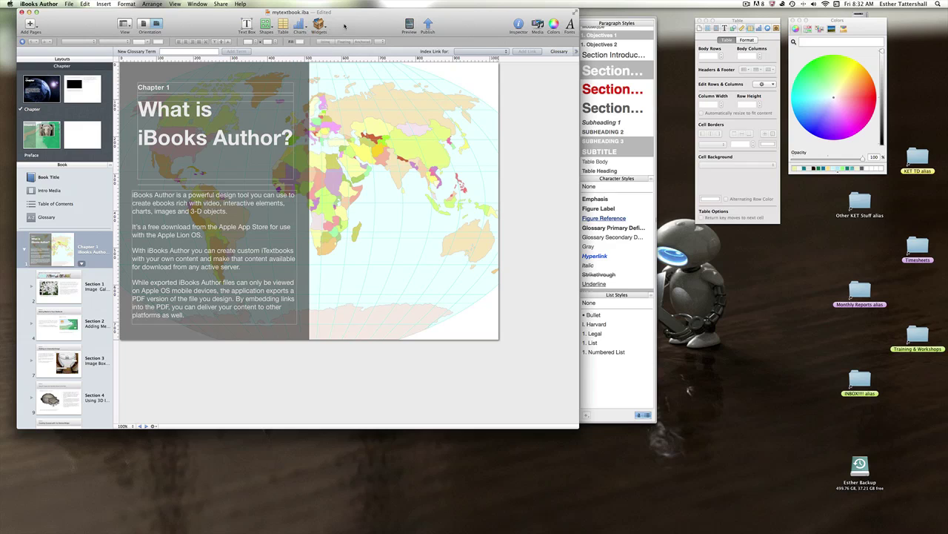
pyautogui.click(319, 26)
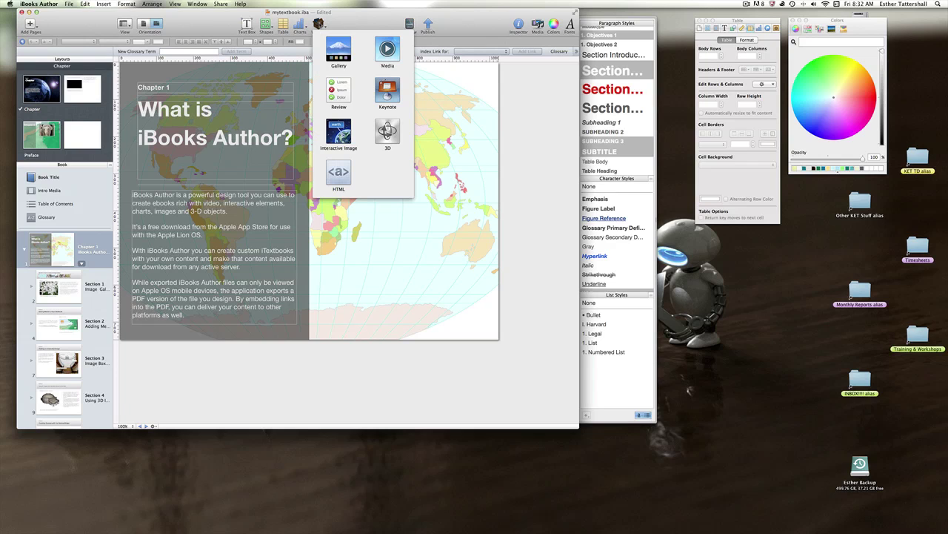
pyautogui.click(218, 22)
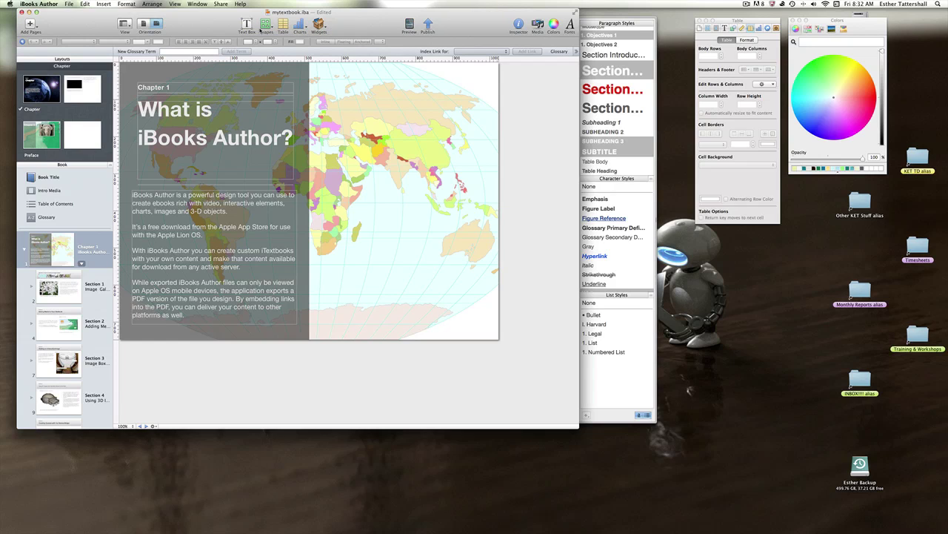
pyautogui.click(103, 5)
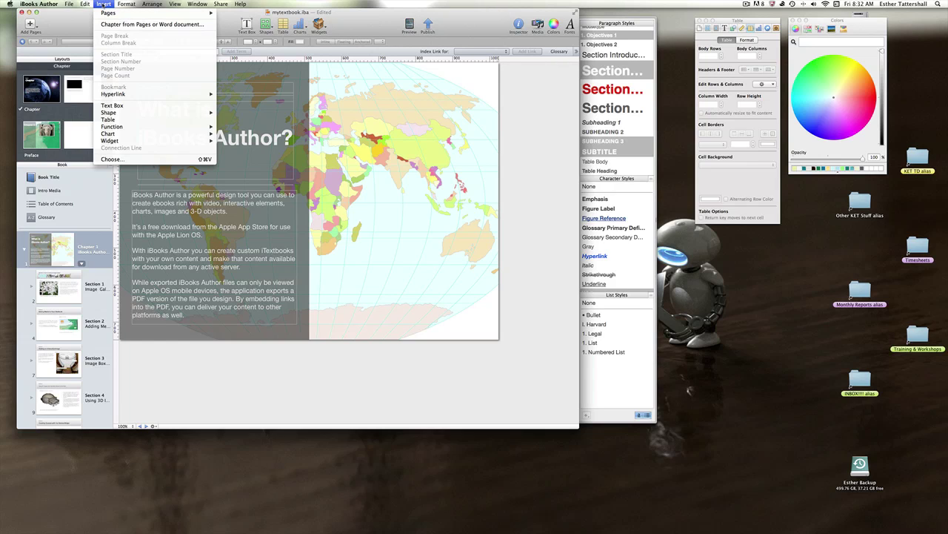
pyautogui.moveTo(106, 13)
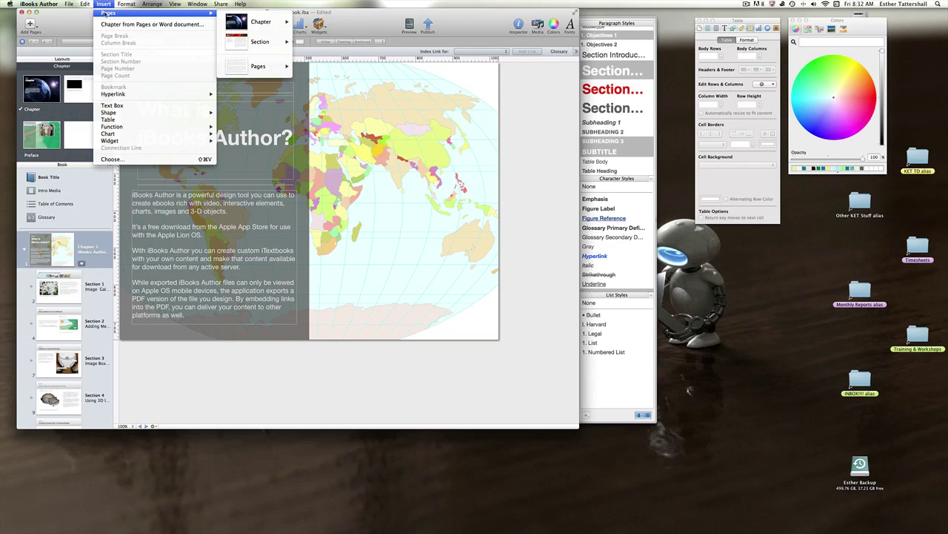
pyautogui.click(103, 5)
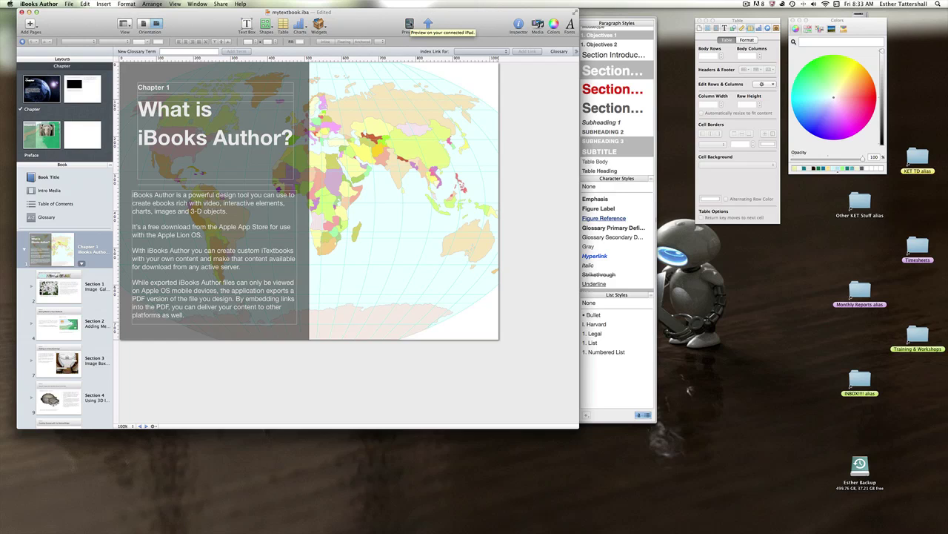
# - Try to preview the book on the connected iPad
pyautogui.click(408, 24)
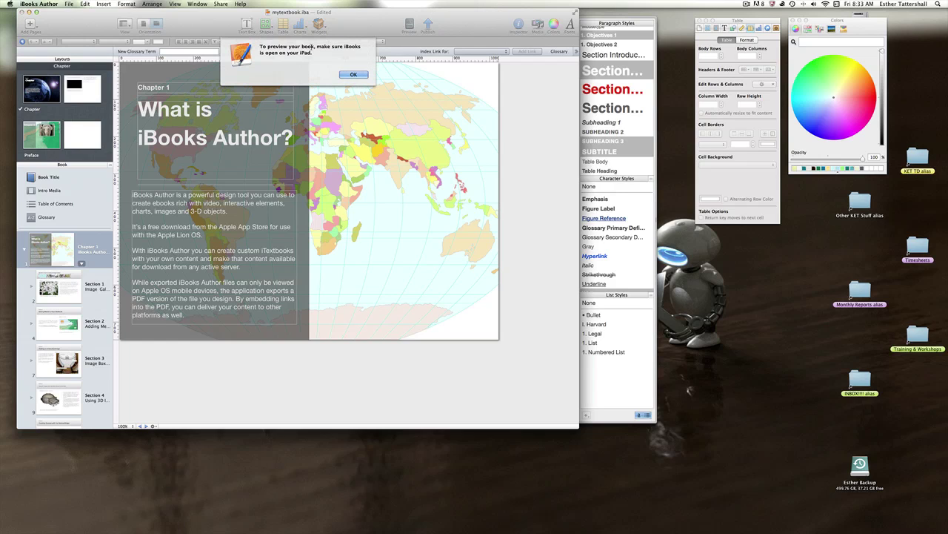
pyautogui.click(353, 74)
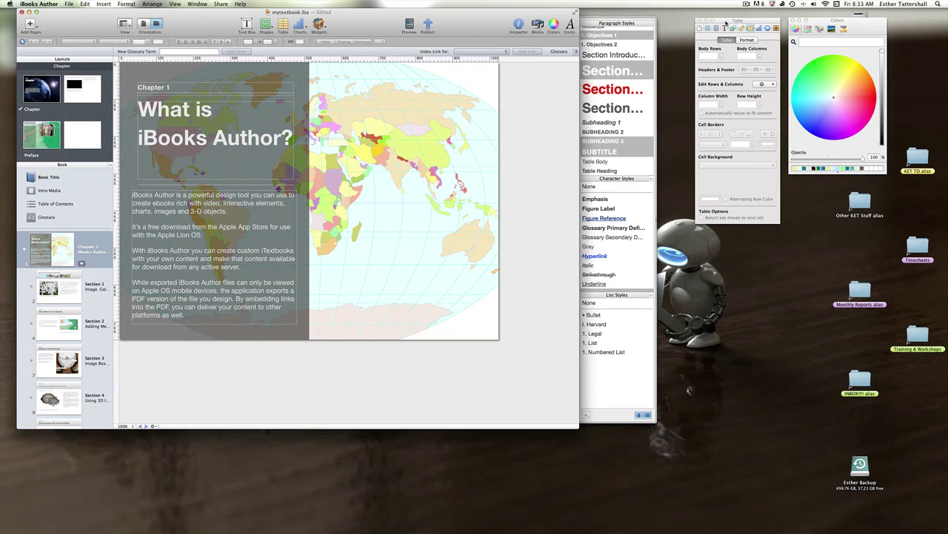
# - Move the inspector closer to the styles list and examine its text, list, tab, graphic, metrics and hyperlink settings
pyautogui.moveTo(727, 23); pyautogui.dragTo(699, 21)
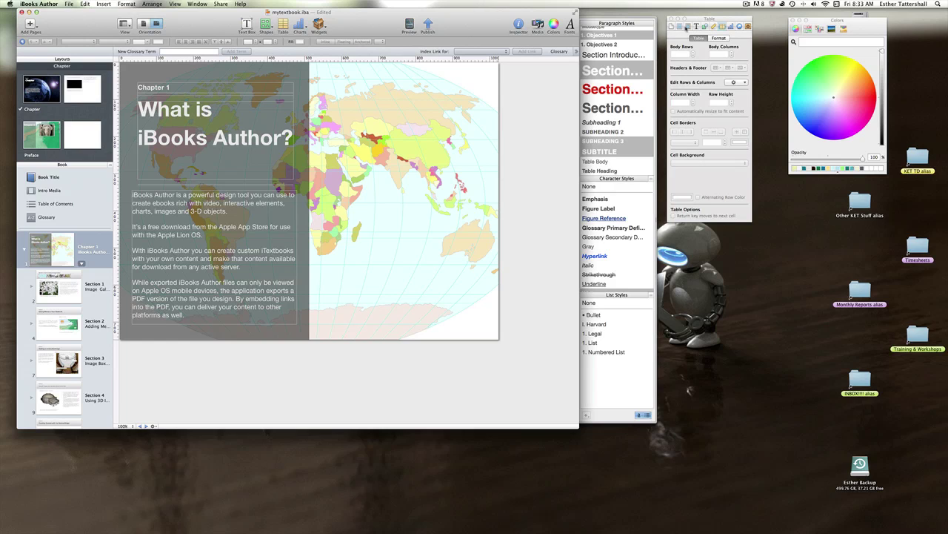
pyautogui.click(321, 25)
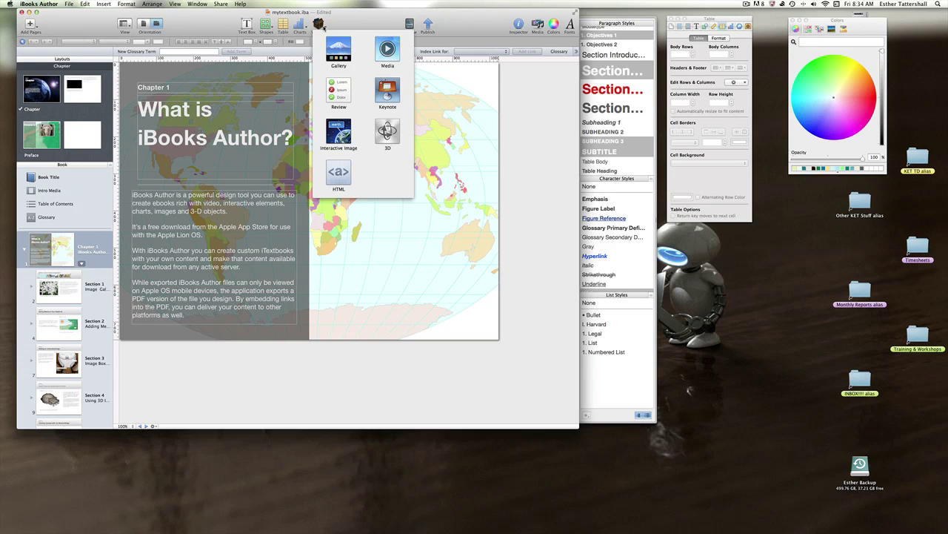
pyautogui.click(340, 26)
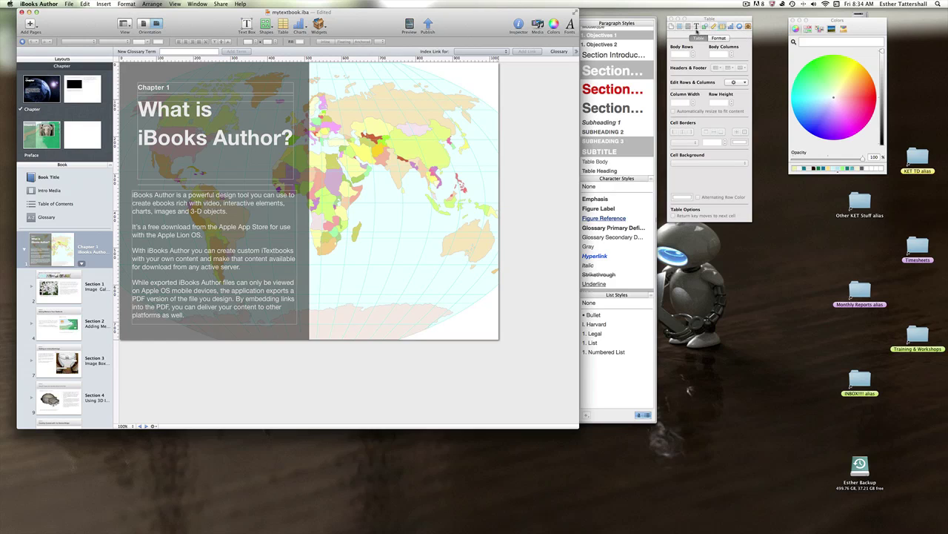
pyautogui.click(697, 27)
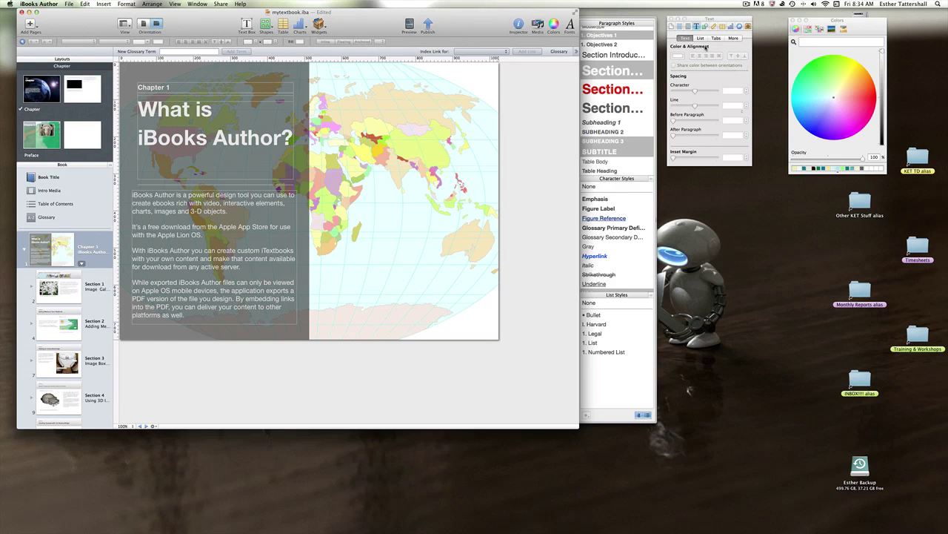
pyautogui.click(700, 37)
pyautogui.click(717, 38)
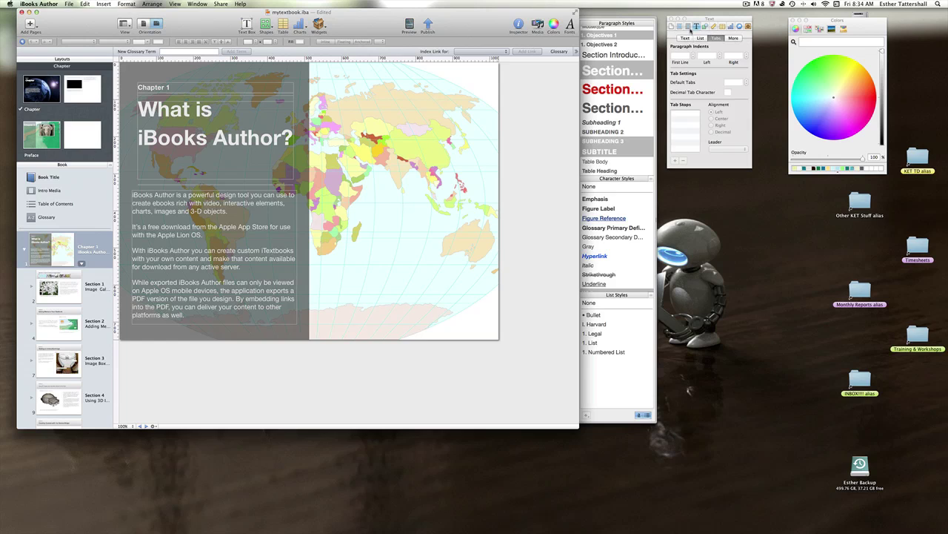
pyautogui.click(704, 28)
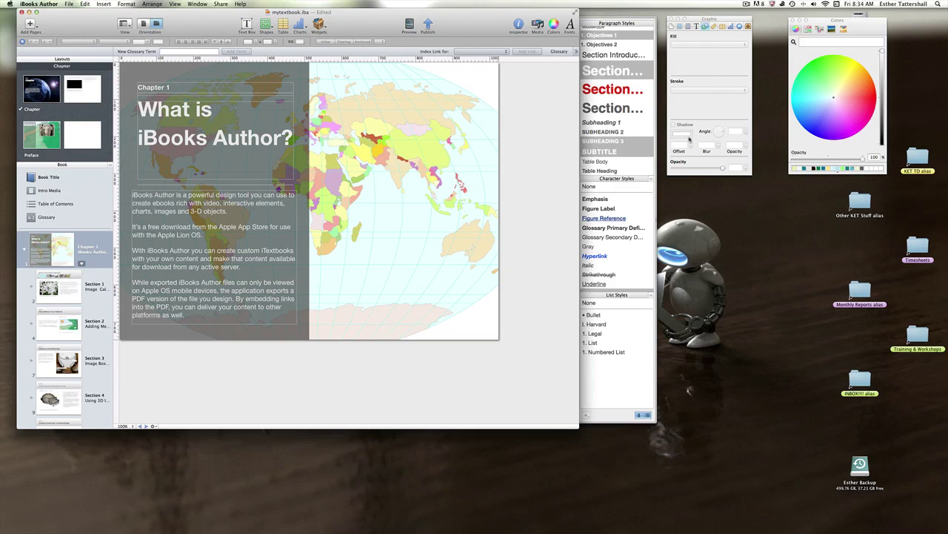
pyautogui.click(714, 28)
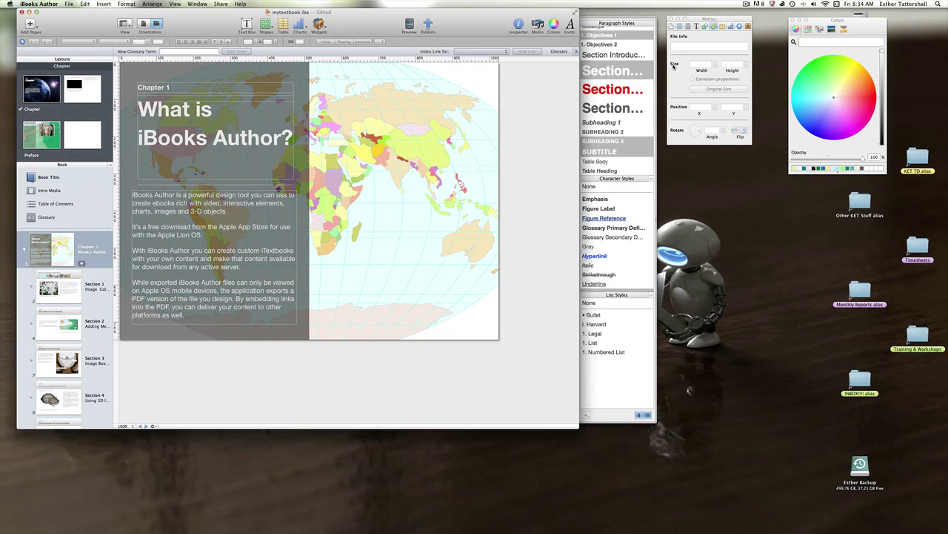
pyautogui.click(739, 27)
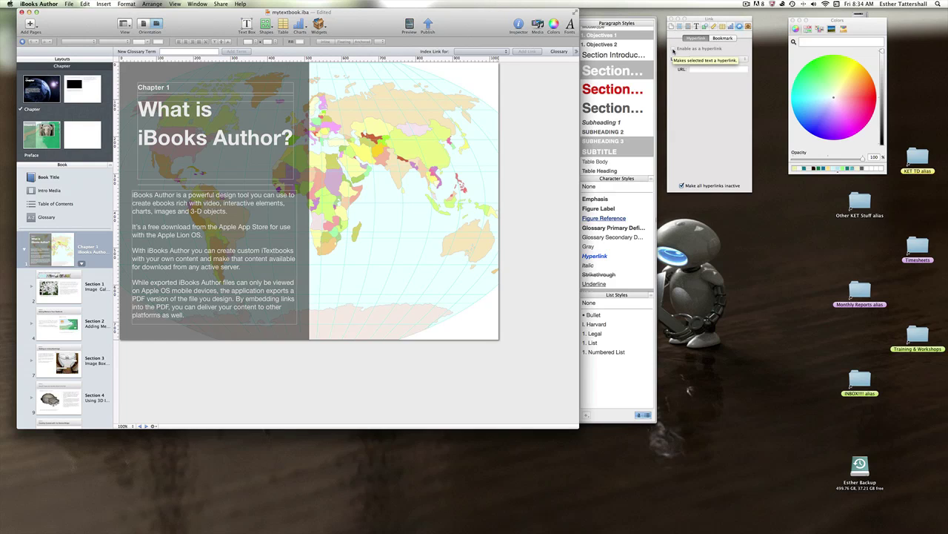
# - Examine the inspector's hyperlink options and its widget layout settings
pyautogui.click(696, 71)
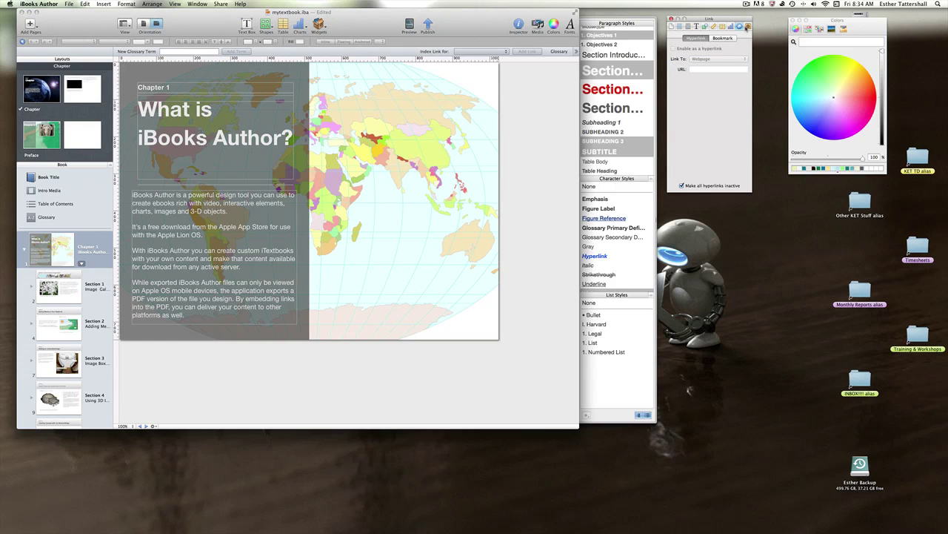
pyautogui.click(747, 28)
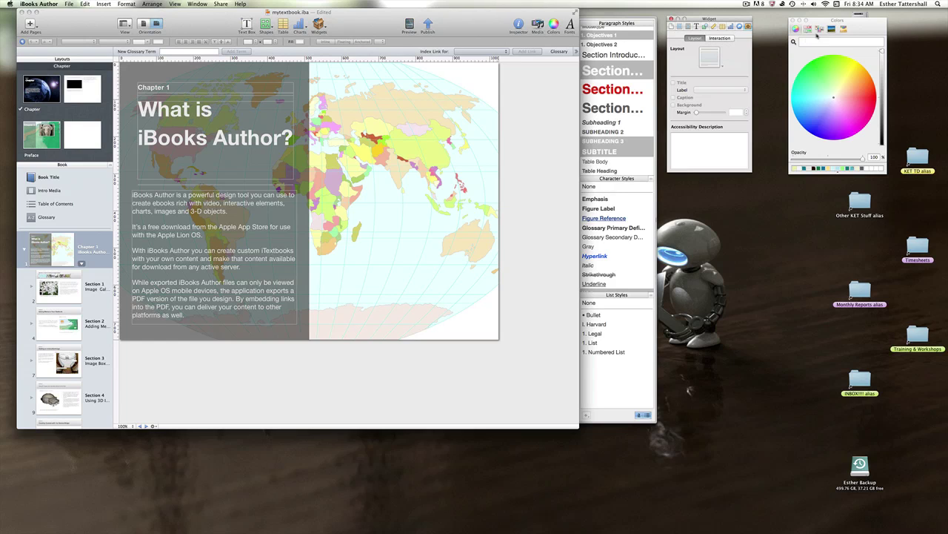
# - Move the color picker closer to the inspector and examine its slider, palette, spectrum and crayon modes, ending on the color wheel
pyautogui.moveTo(849, 24); pyautogui.dragTo(830, 25)
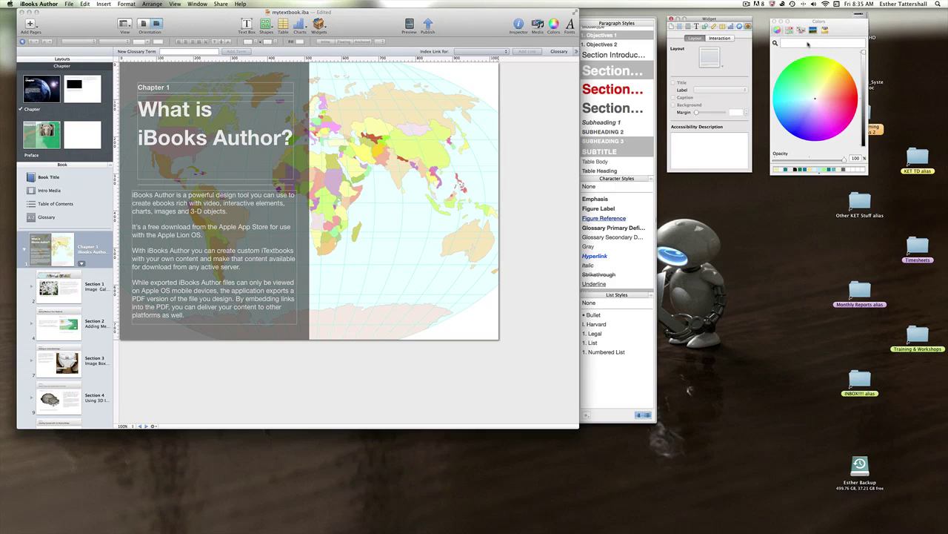
pyautogui.click(790, 31)
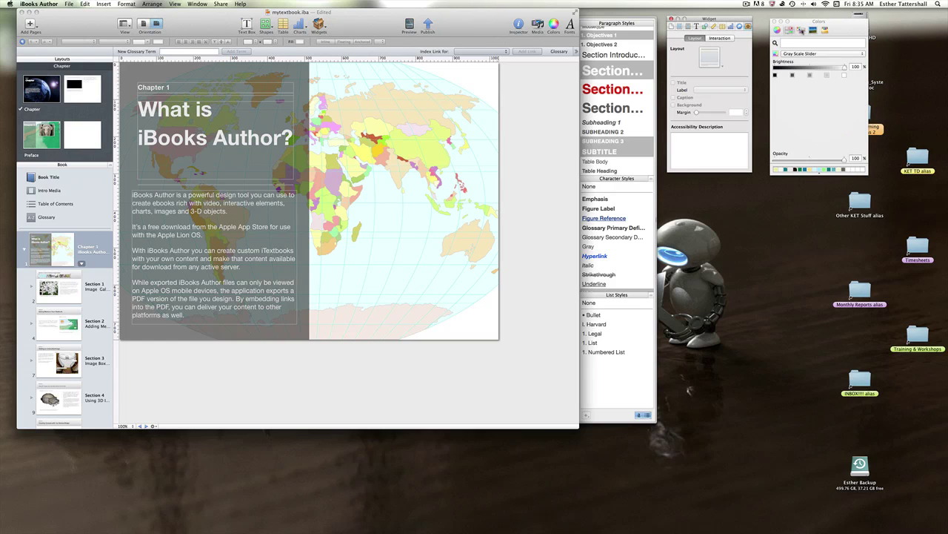
pyautogui.click(801, 31)
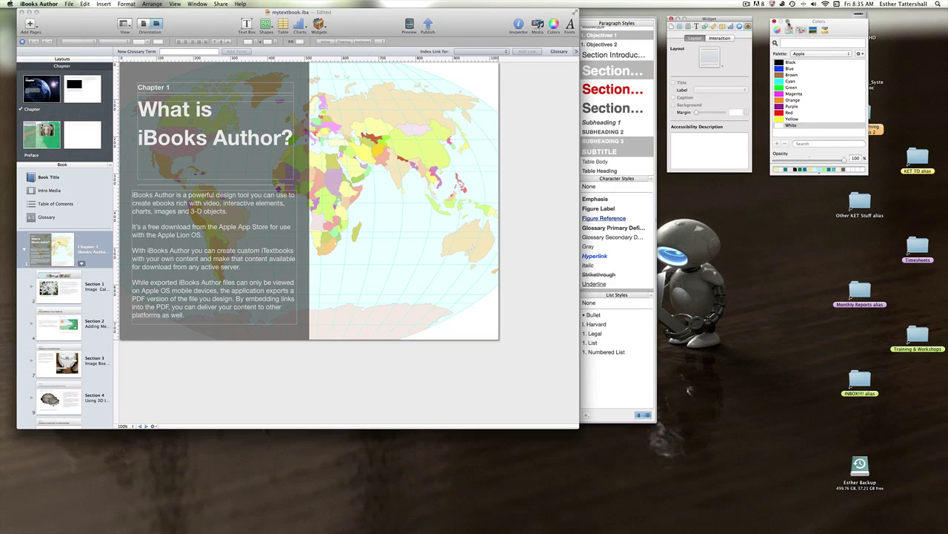
pyautogui.click(818, 31)
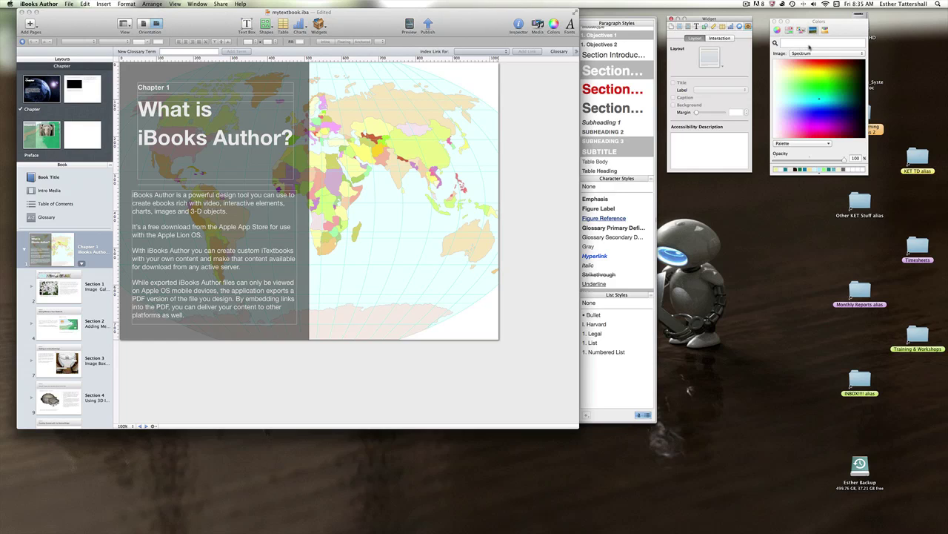
pyautogui.click(825, 31)
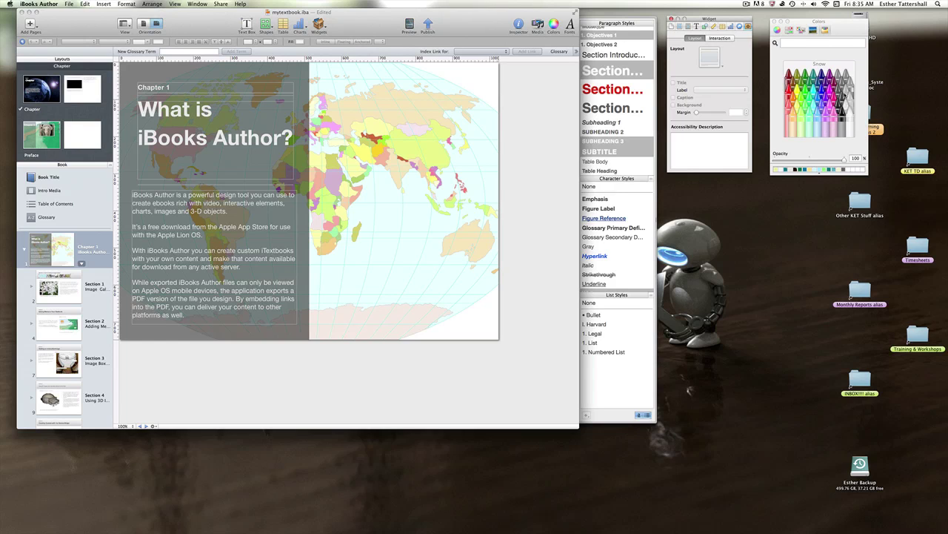
pyautogui.click(777, 31)
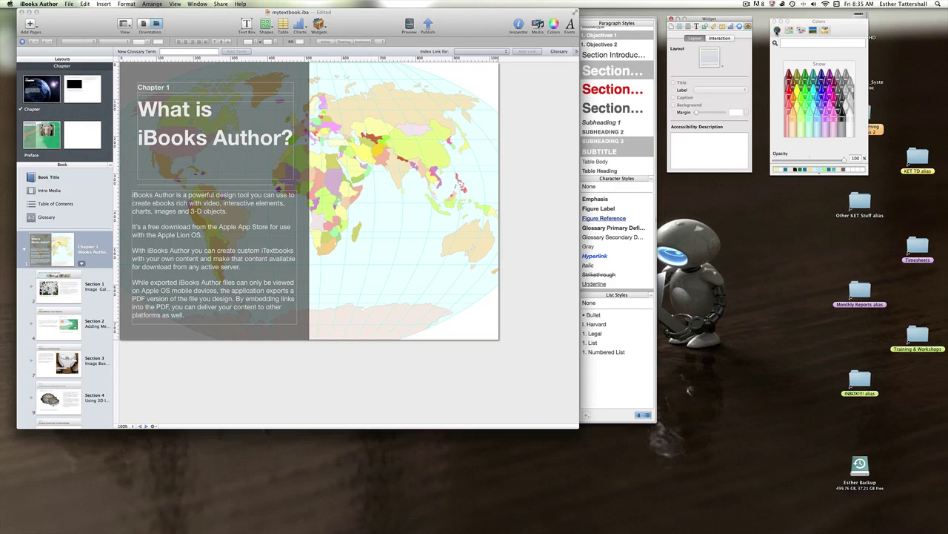